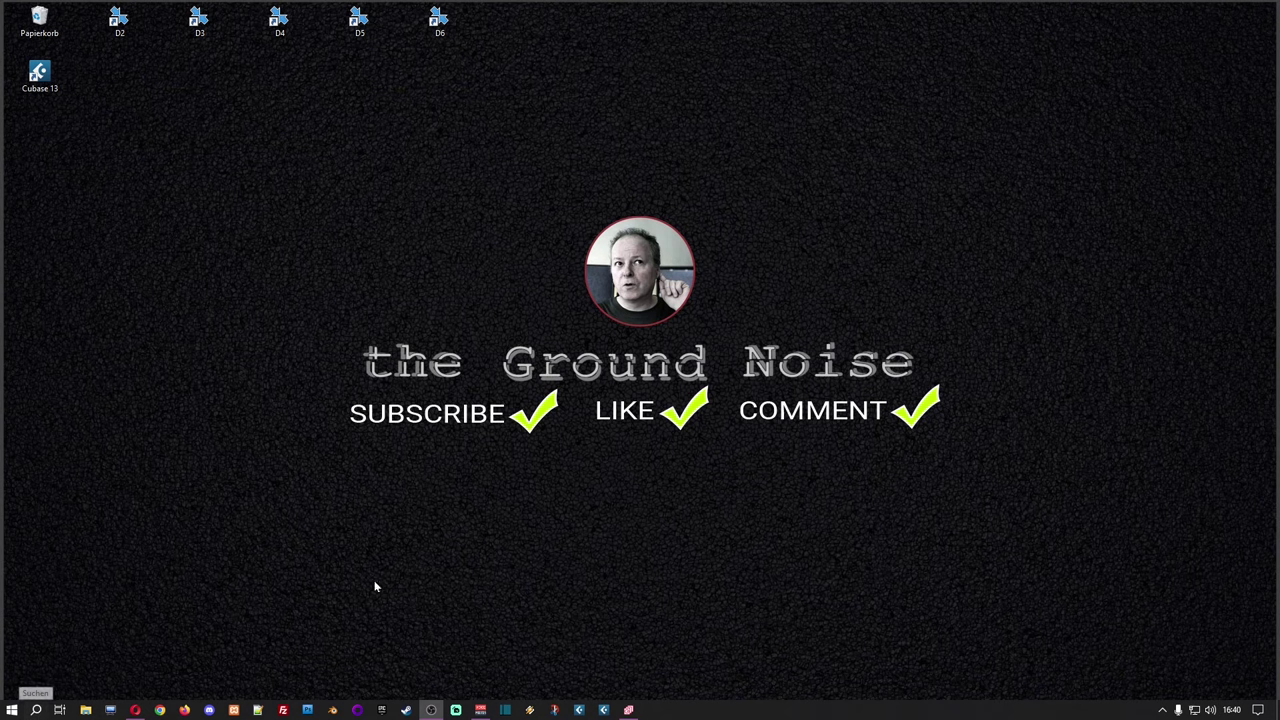
# Launch Library Manager and list the 24 Cubase/Nuendo libraries (22.40 GB)
pyautogui.click(630, 711)
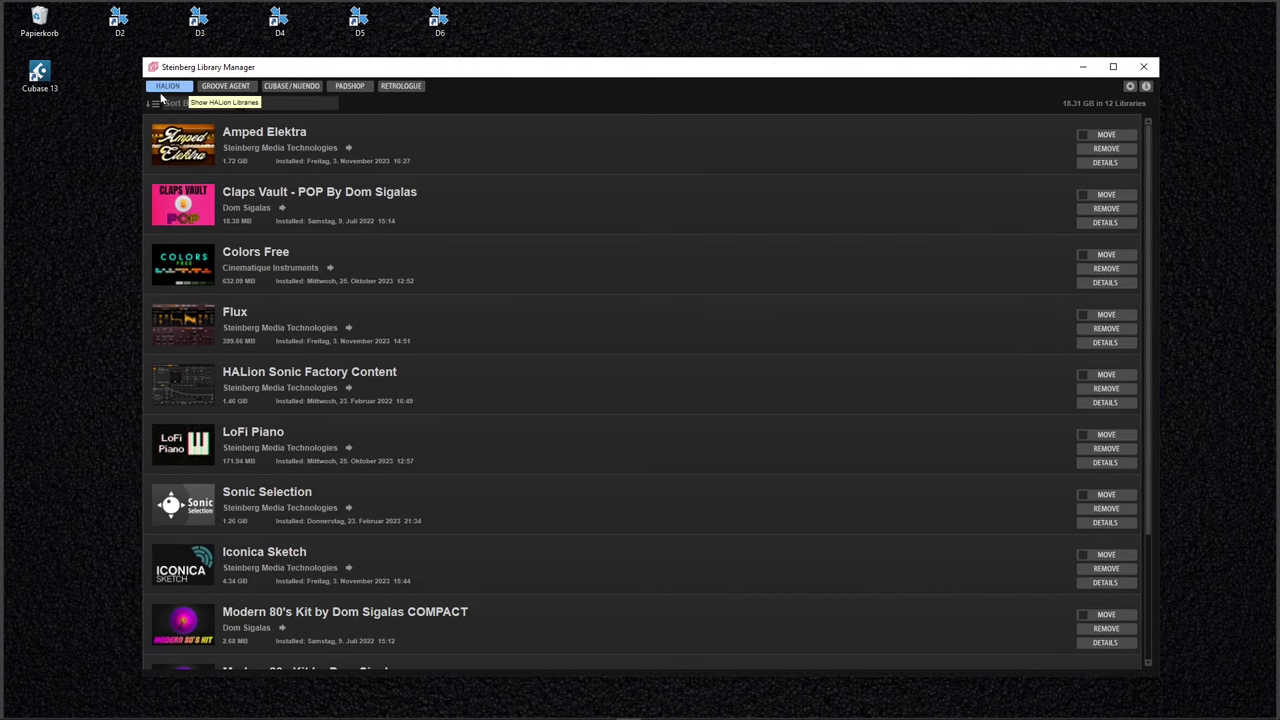
pyautogui.click(225, 86)
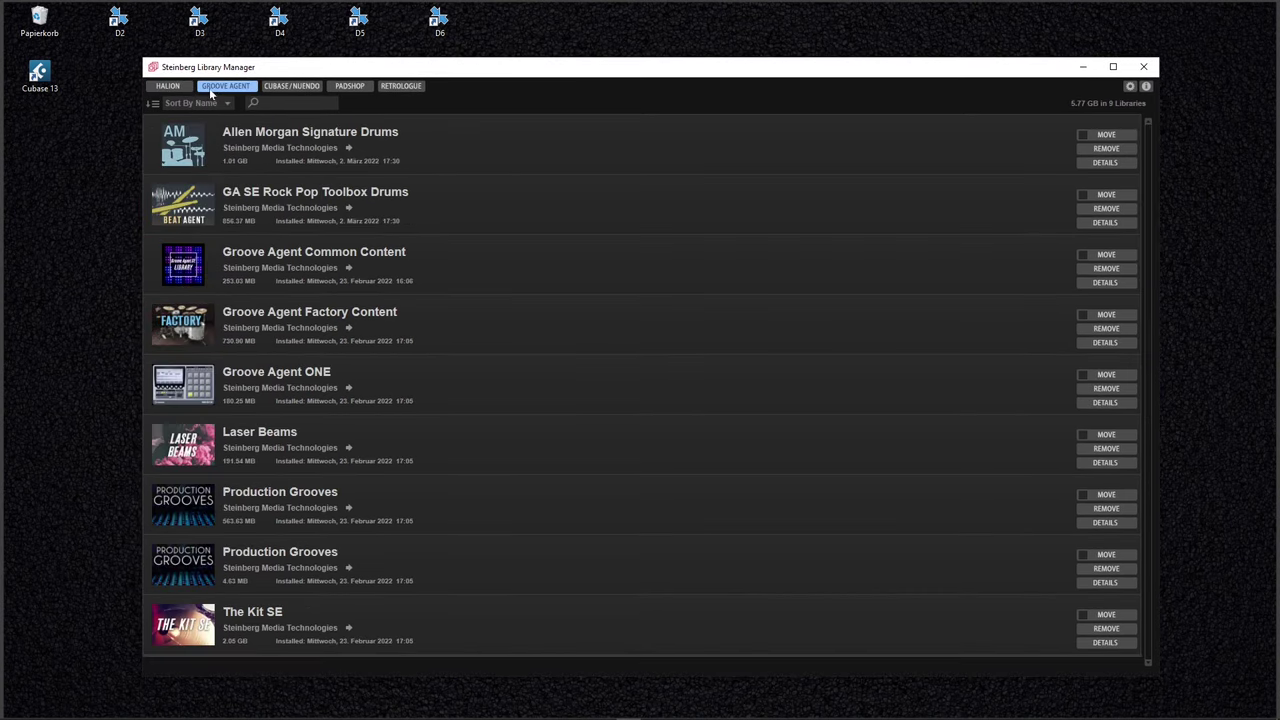
pyautogui.click(268, 88)
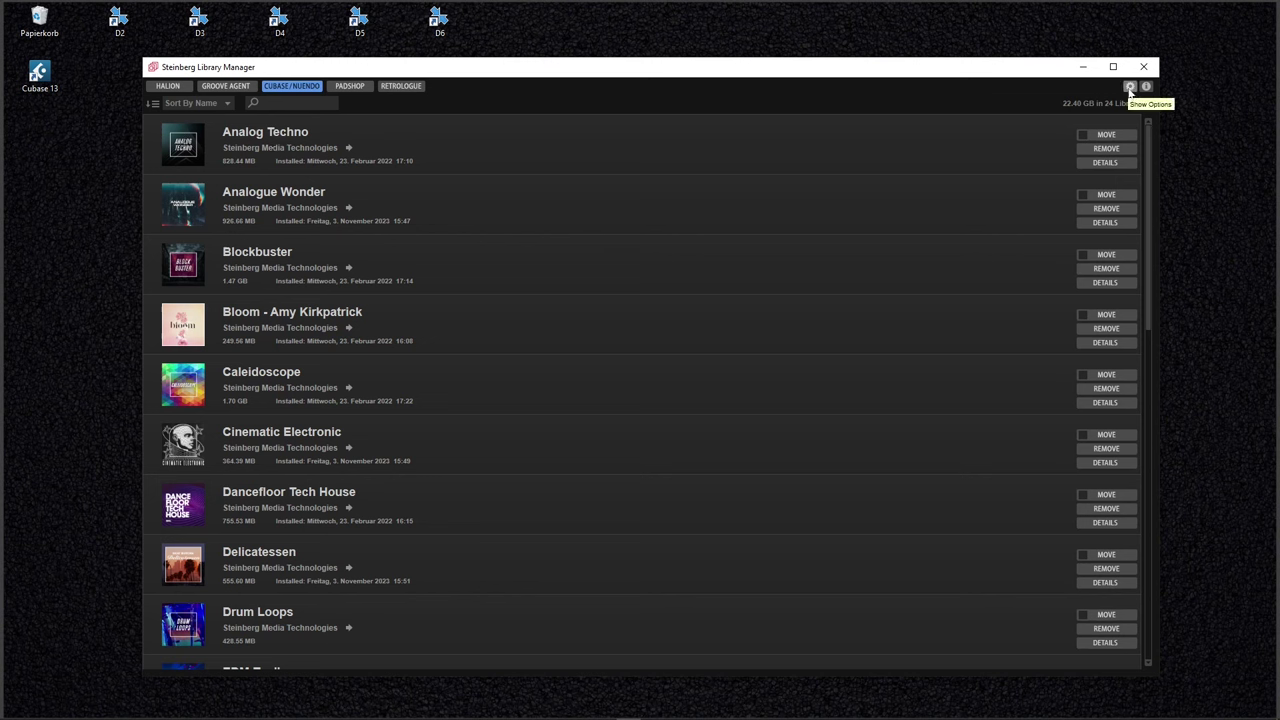
# Show the Options panel with the default library location G:\SamplePacks\Steinberg
pyautogui.click(1130, 88)
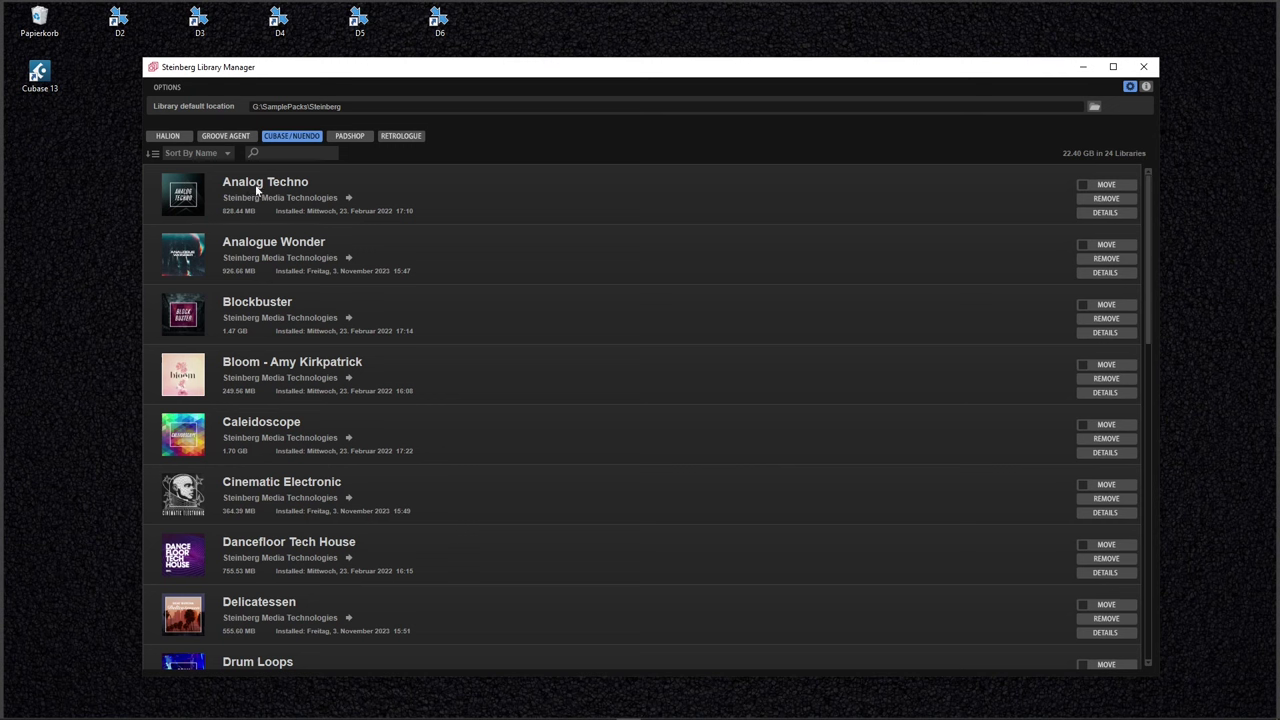
# Expand Analog Techno and Blockbuster details to see their C:\ProgramData\Steinberg\Content\VST Sound paths
pyautogui.click(1117, 214)
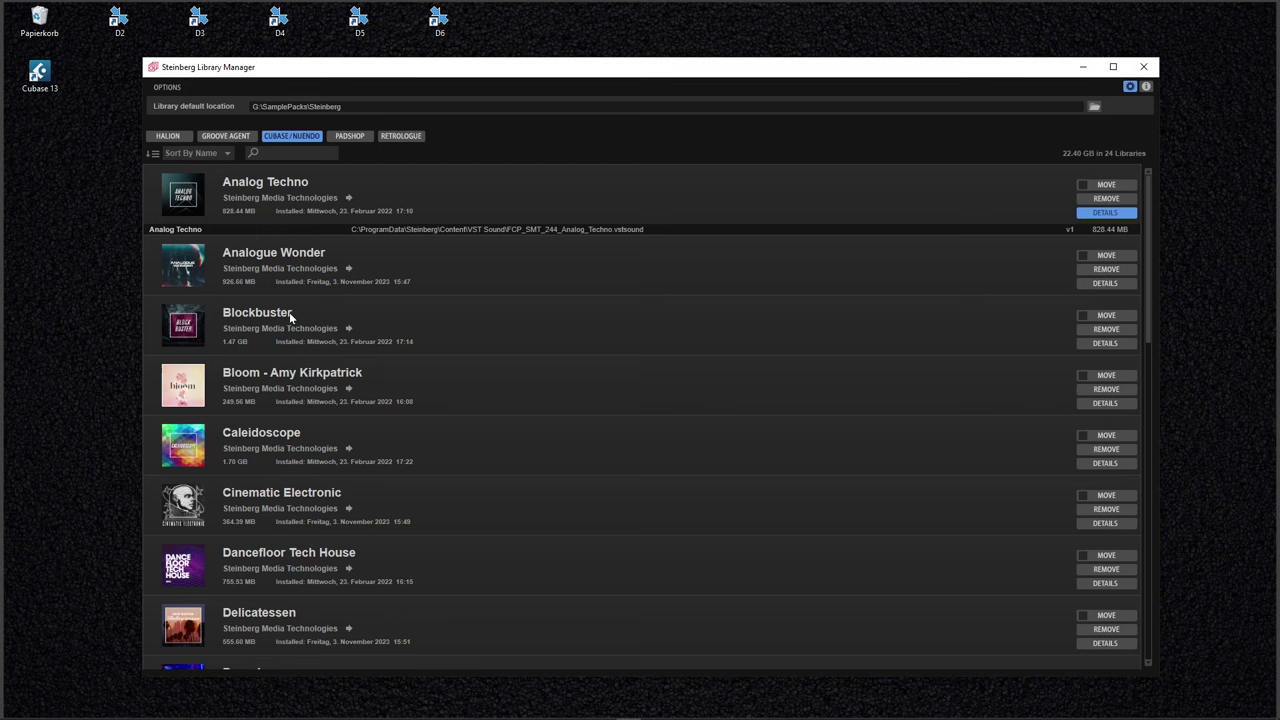
pyautogui.click(1104, 343)
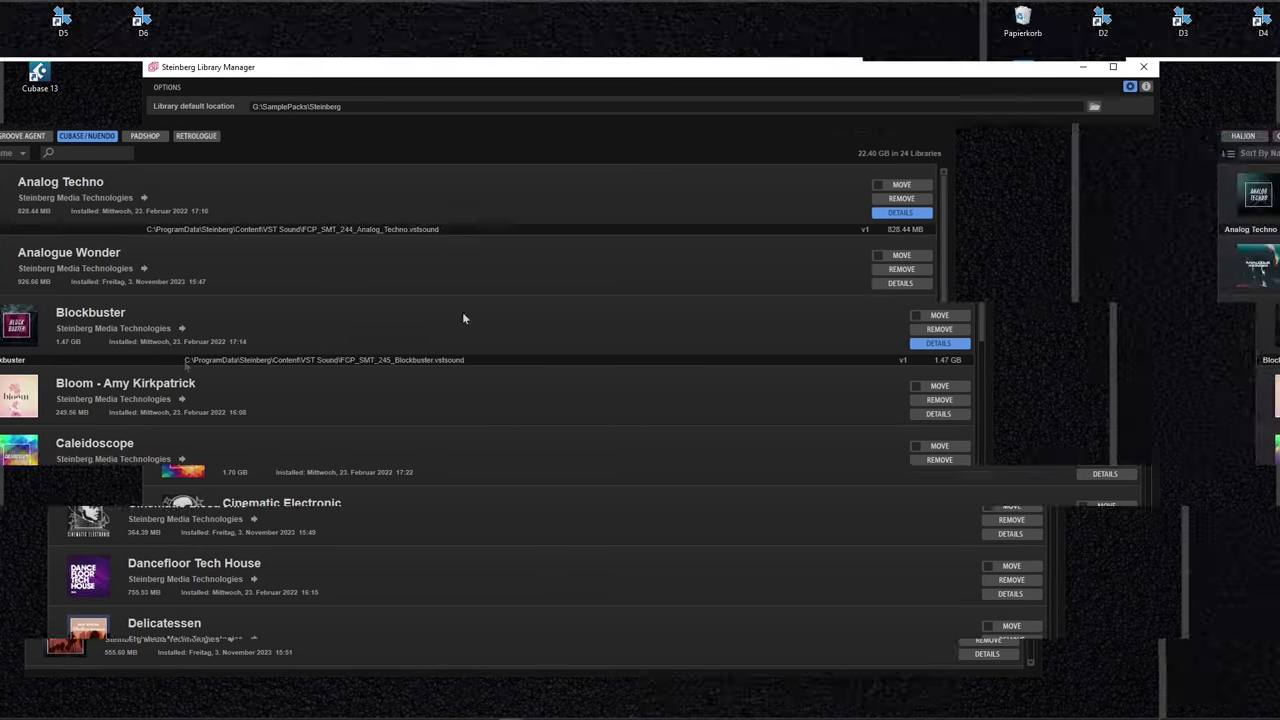
# Move Analog Techno's .vstsound file into a newly created G:\SamplePacks\Steinberg\Analog Techno folder
pyautogui.click(1113, 190)
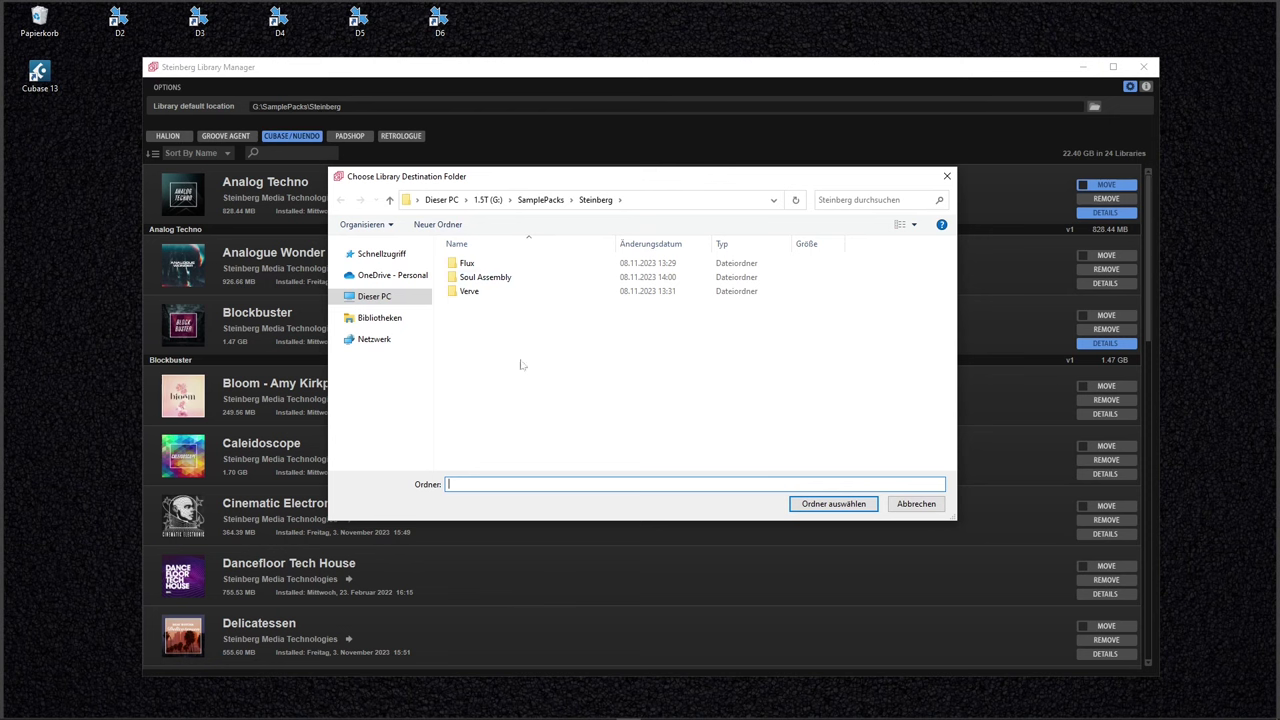
pyautogui.moveTo(524, 186); pyautogui.dragTo(605, 242)
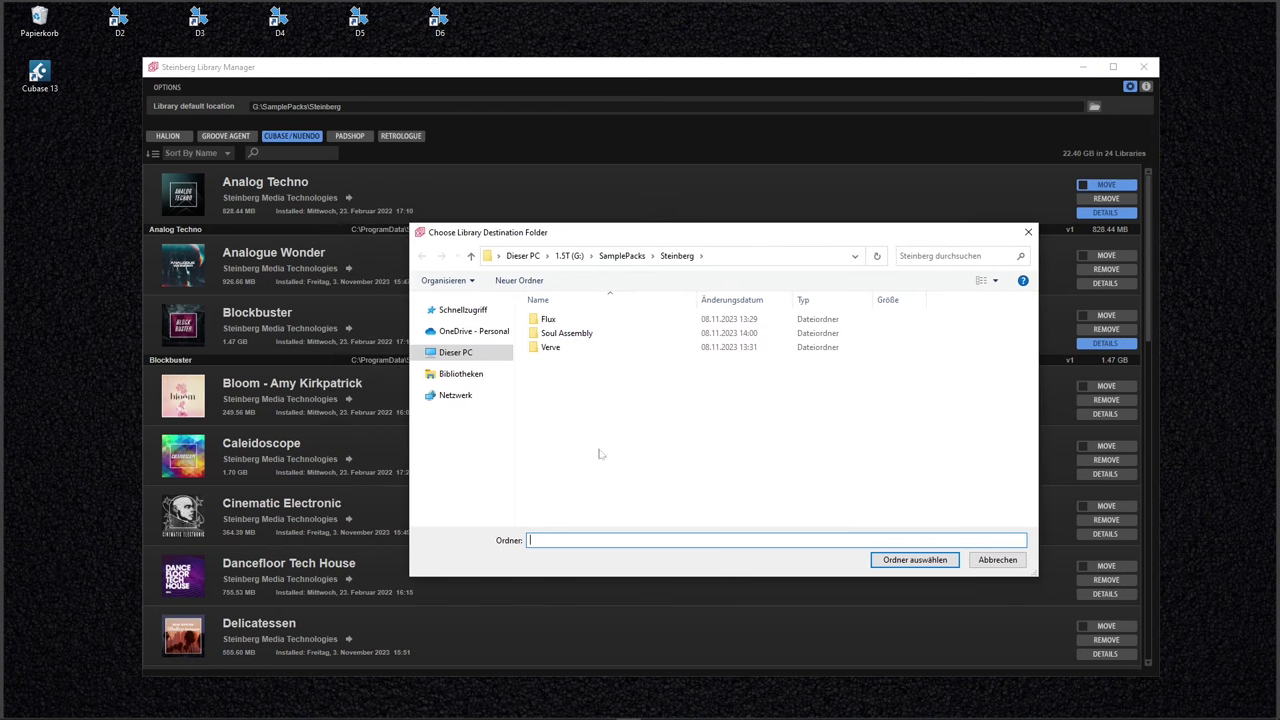
pyautogui.click(519, 281)
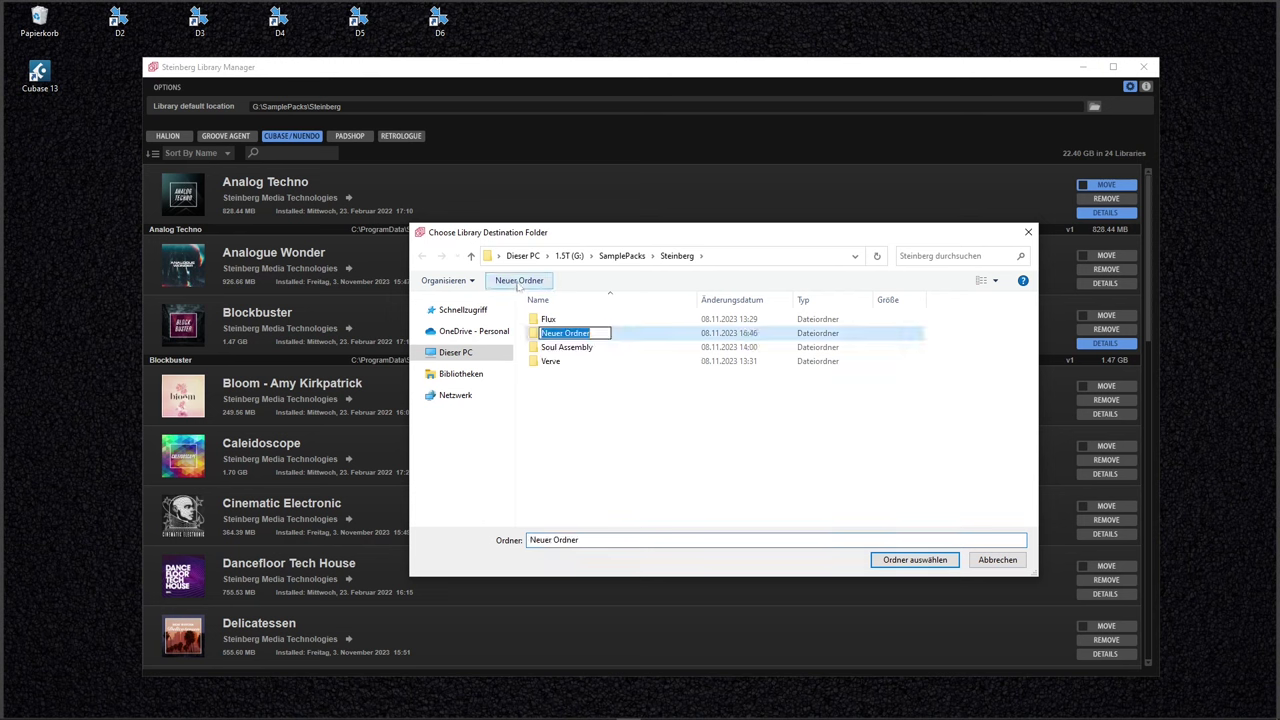
pyautogui.write('Ana')
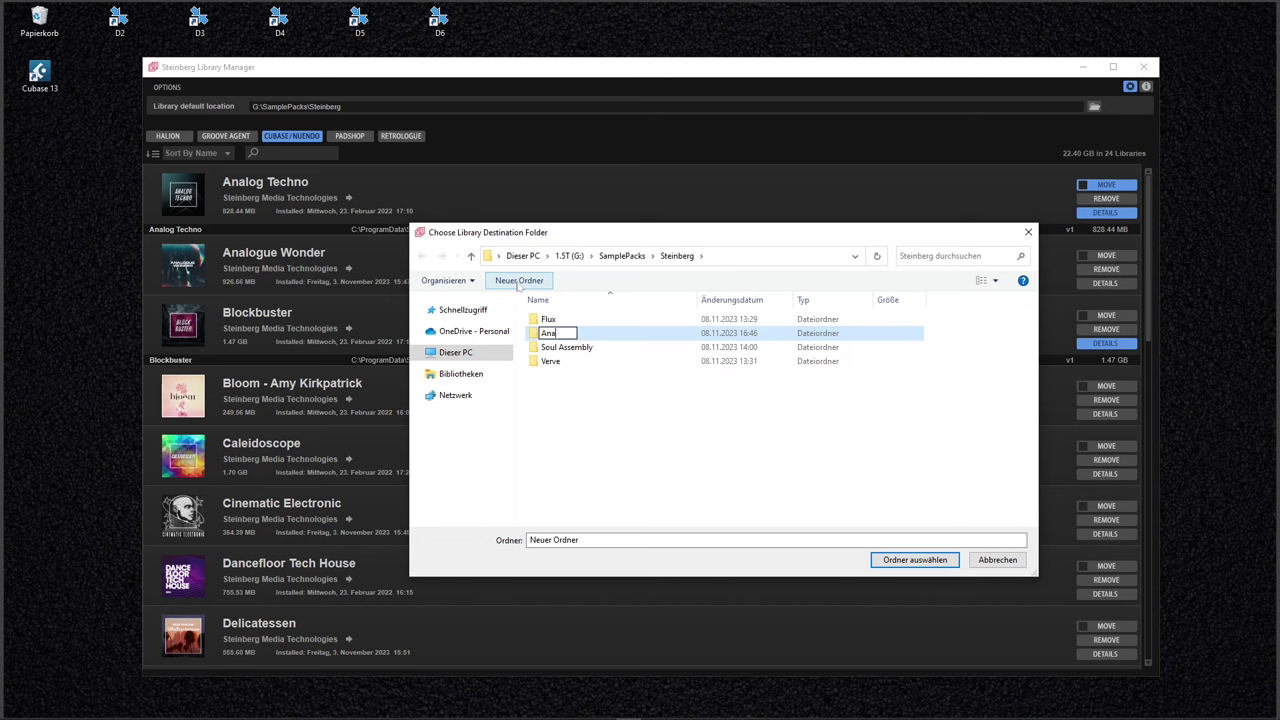
pyautogui.write('log Tech')
pyautogui.press('BackSpace')
pyautogui.press('BackSpace')
pyautogui.press('BackSpace')
pyautogui.press('BackSpace')
pyautogui.press('BackSpace')
pyautogui.write('Techno')
pyautogui.press('Return')
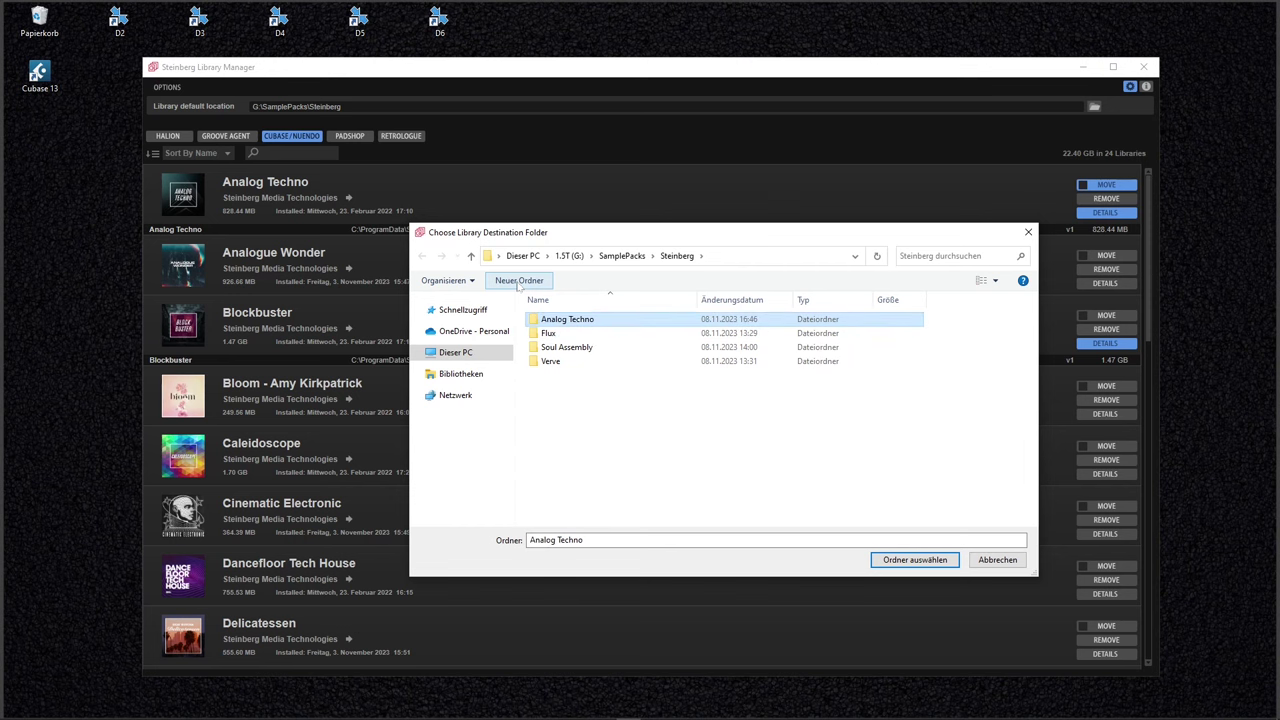
pyautogui.doubleClick(570, 320)
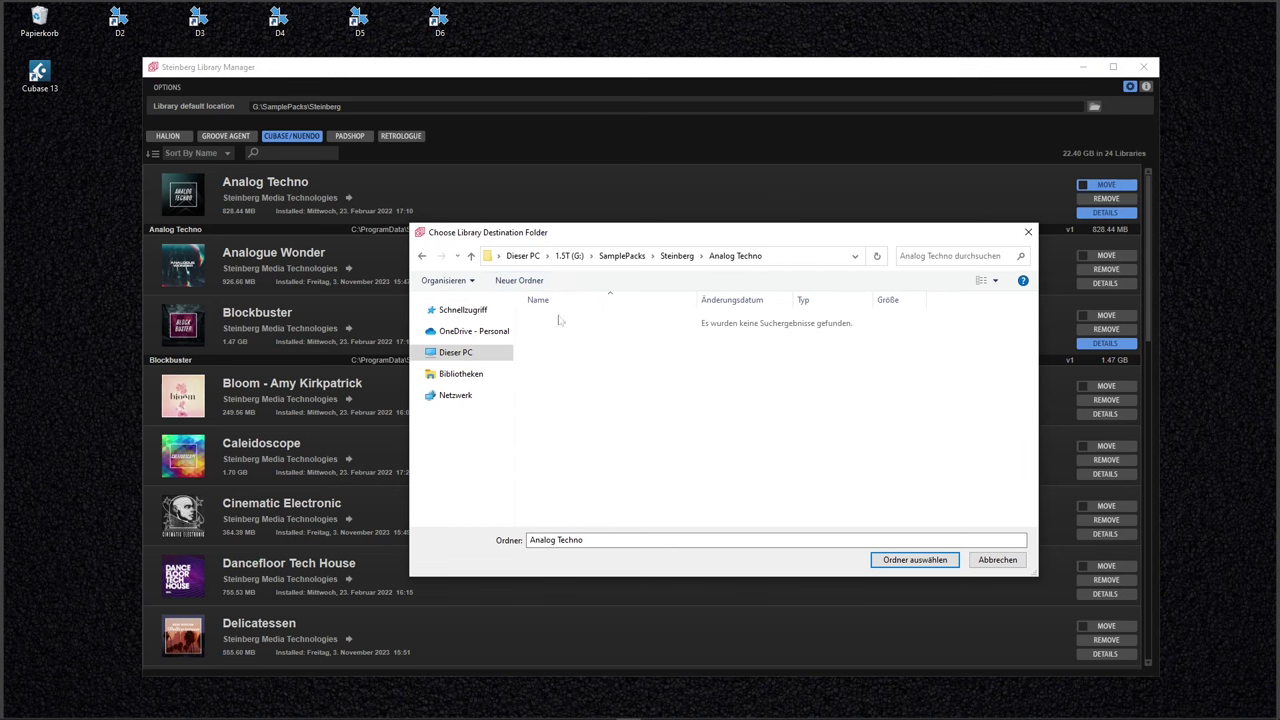
pyautogui.click(955, 560)
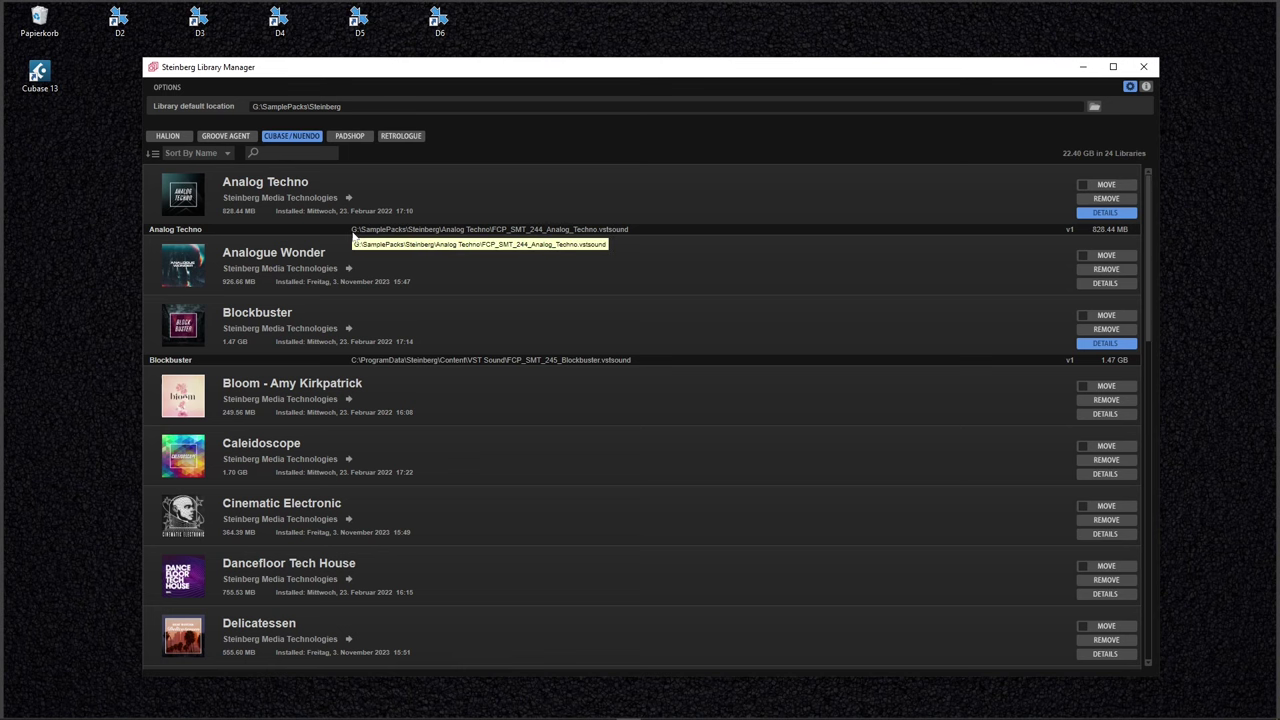
pyautogui.click(693, 329)
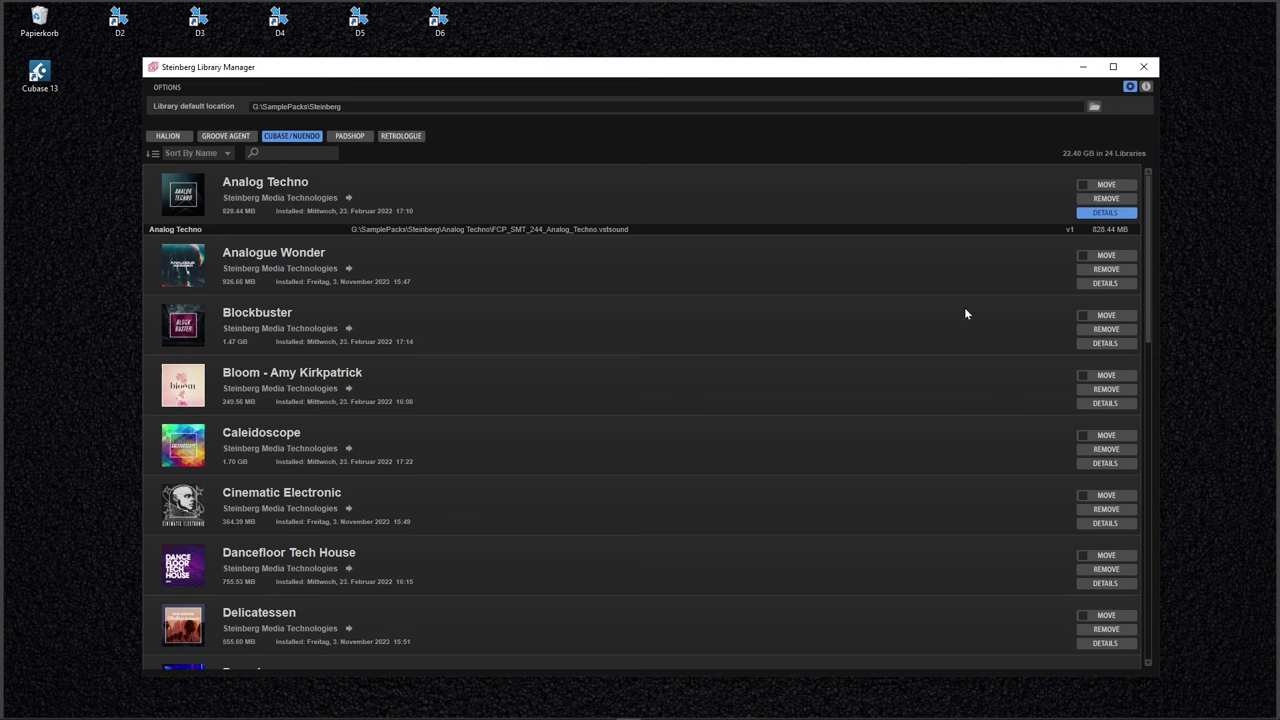
pyautogui.click(1082, 315)
pyautogui.click(1082, 376)
pyautogui.click(1082, 436)
pyautogui.click(1082, 376)
# Move Blockbuster into a new 'Blockbuster' folder under G:\SamplePacks\Steinberg
pyautogui.click(1105, 315)
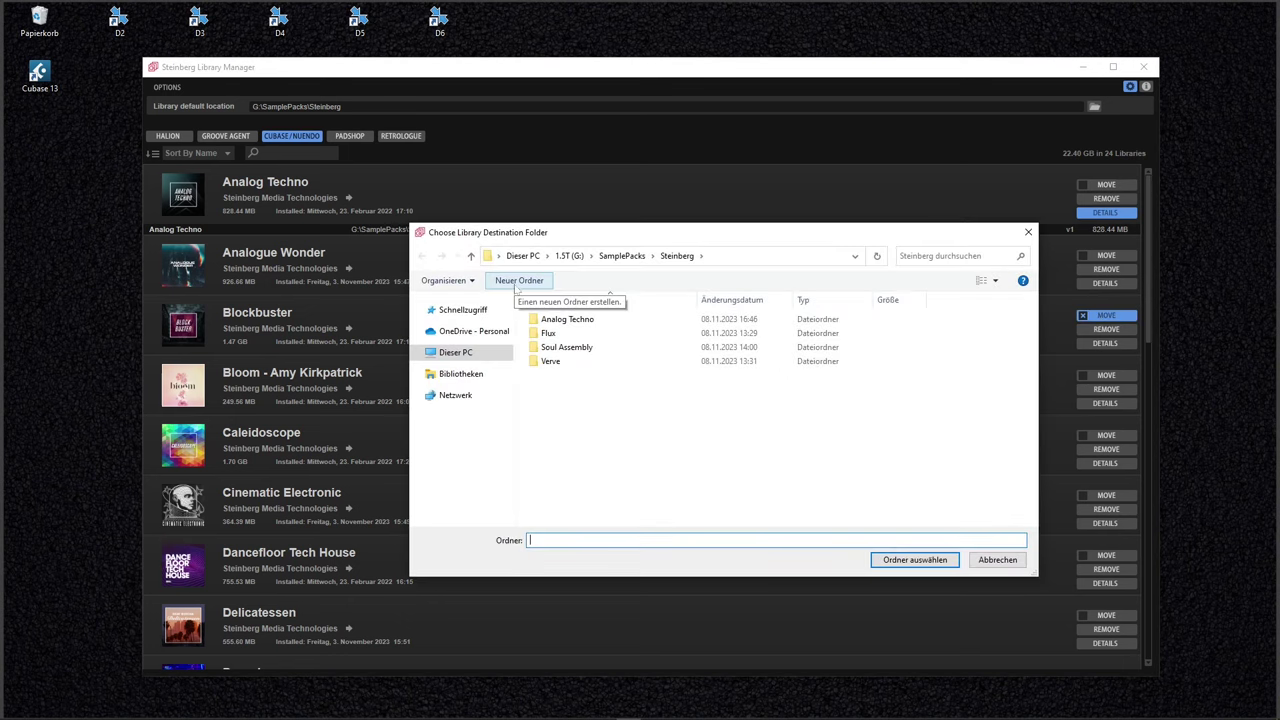
pyautogui.click(516, 284)
pyautogui.write('Blockbuster')
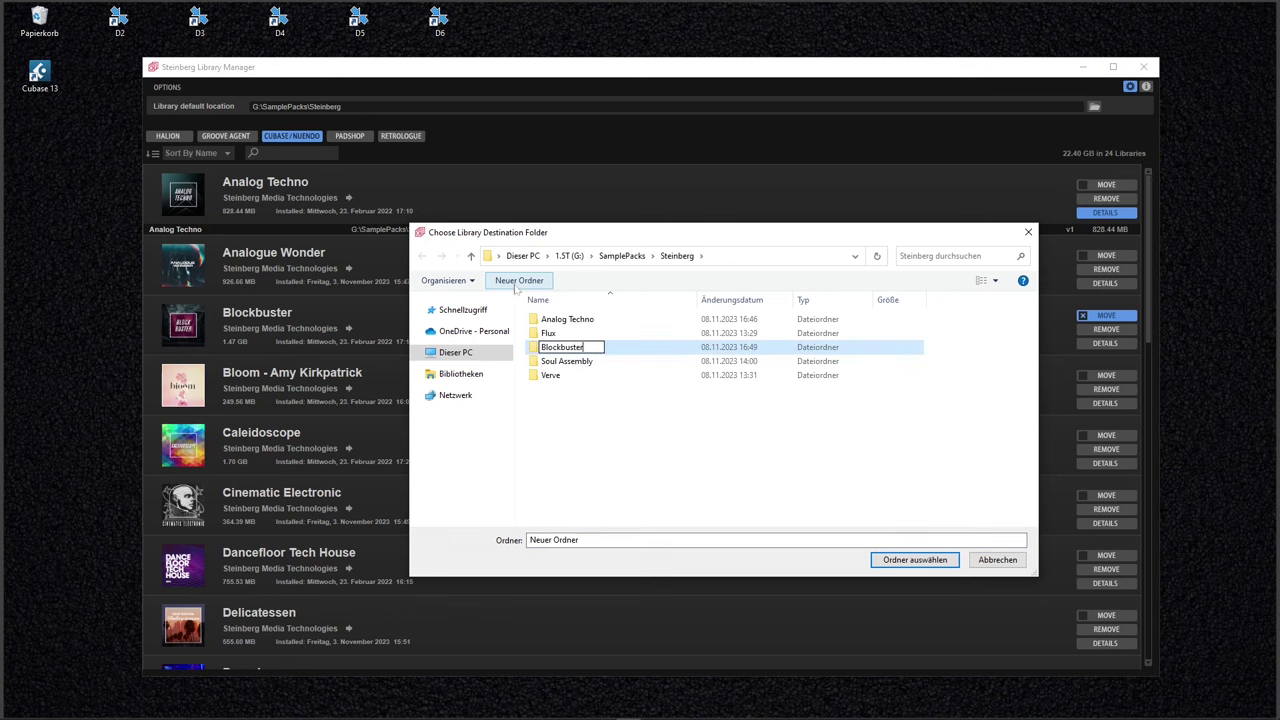
pyautogui.press('Return')
pyautogui.press('Return')
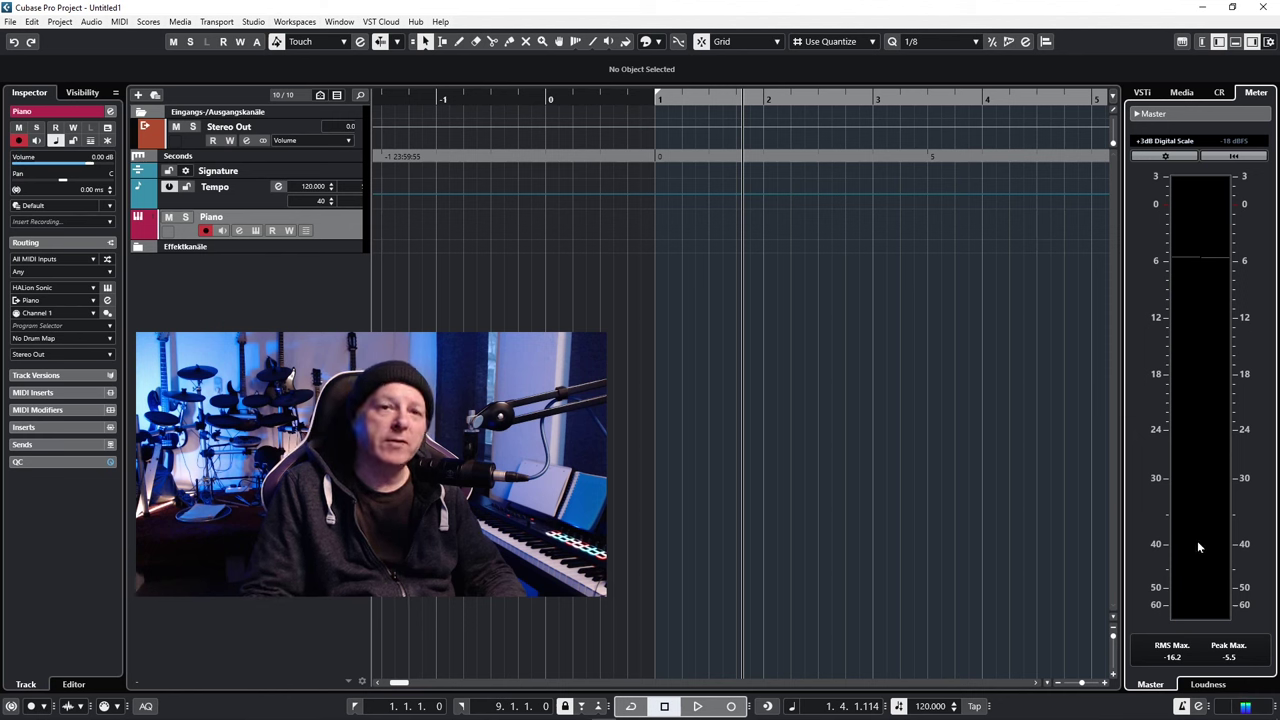
# Open the Media browser's Loops & Samples page listing Analog Techno and Blockbuster
pyautogui.click(1181, 92)
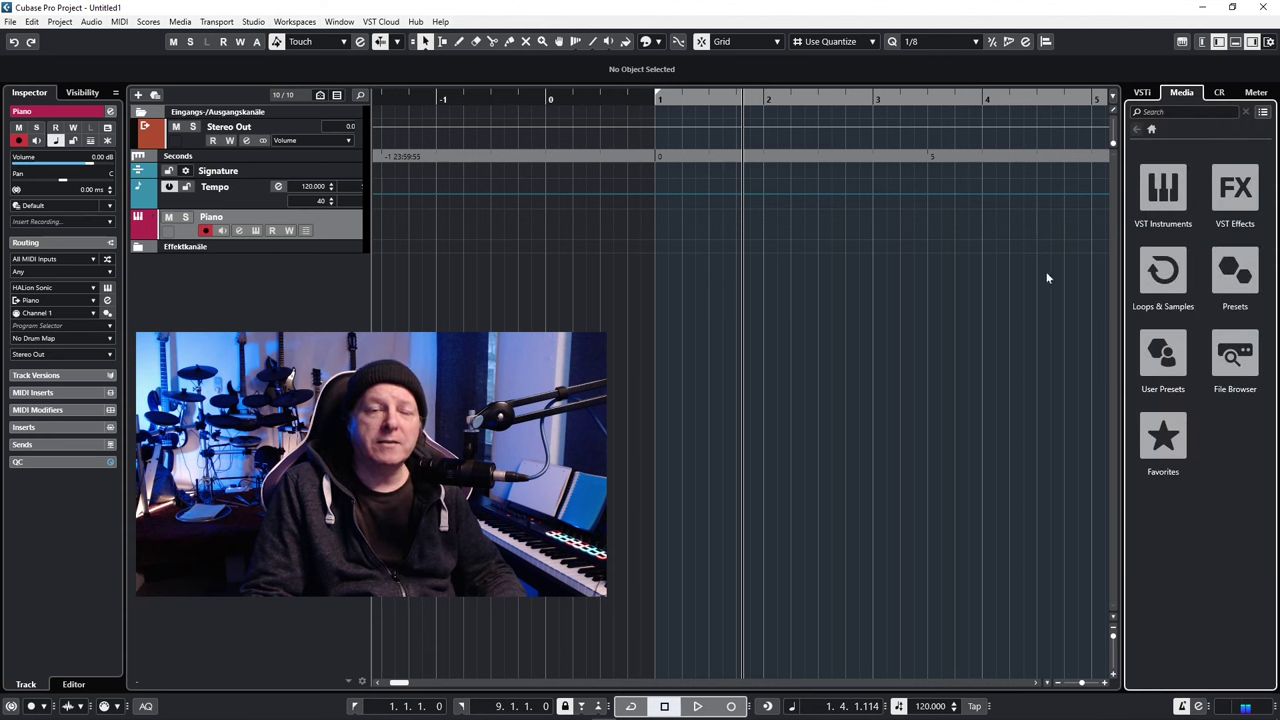
pyautogui.click(1172, 278)
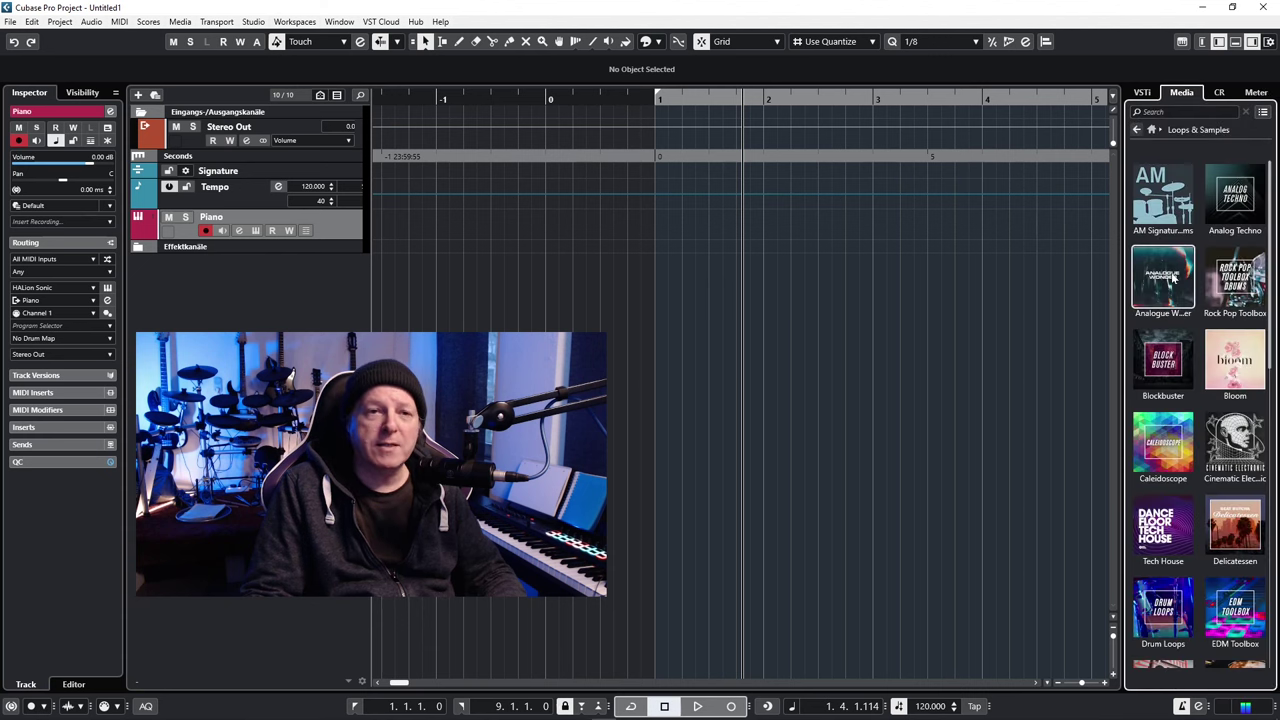
# Preview Analog Techno's Atmo Loop C 01 and Background Noise Loop 01
pyautogui.click(1239, 199)
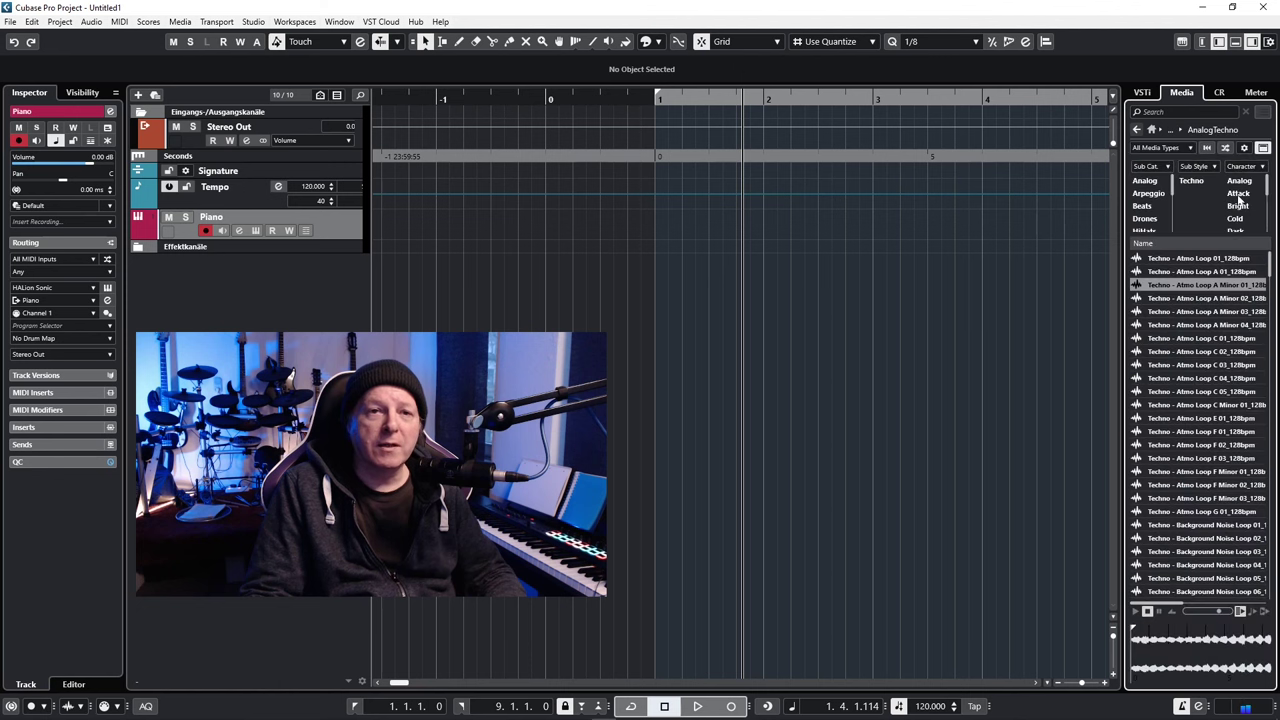
pyautogui.click(1173, 340)
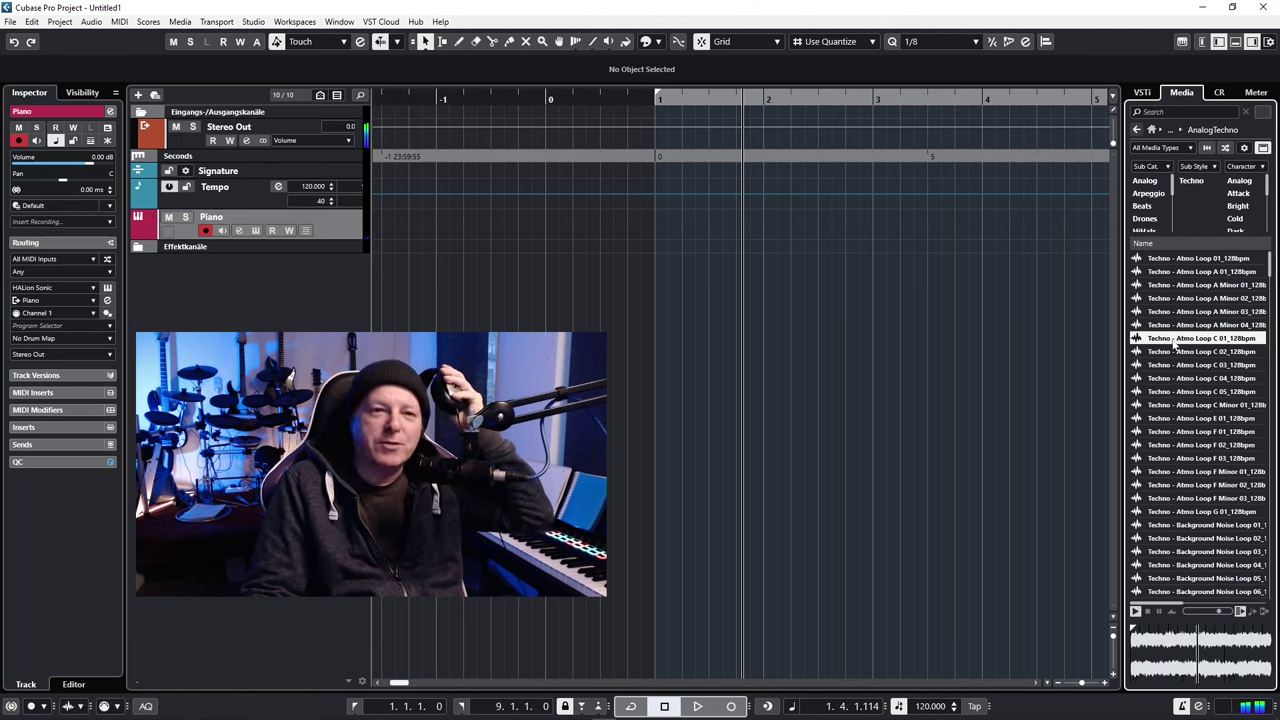
pyautogui.click(1147, 525)
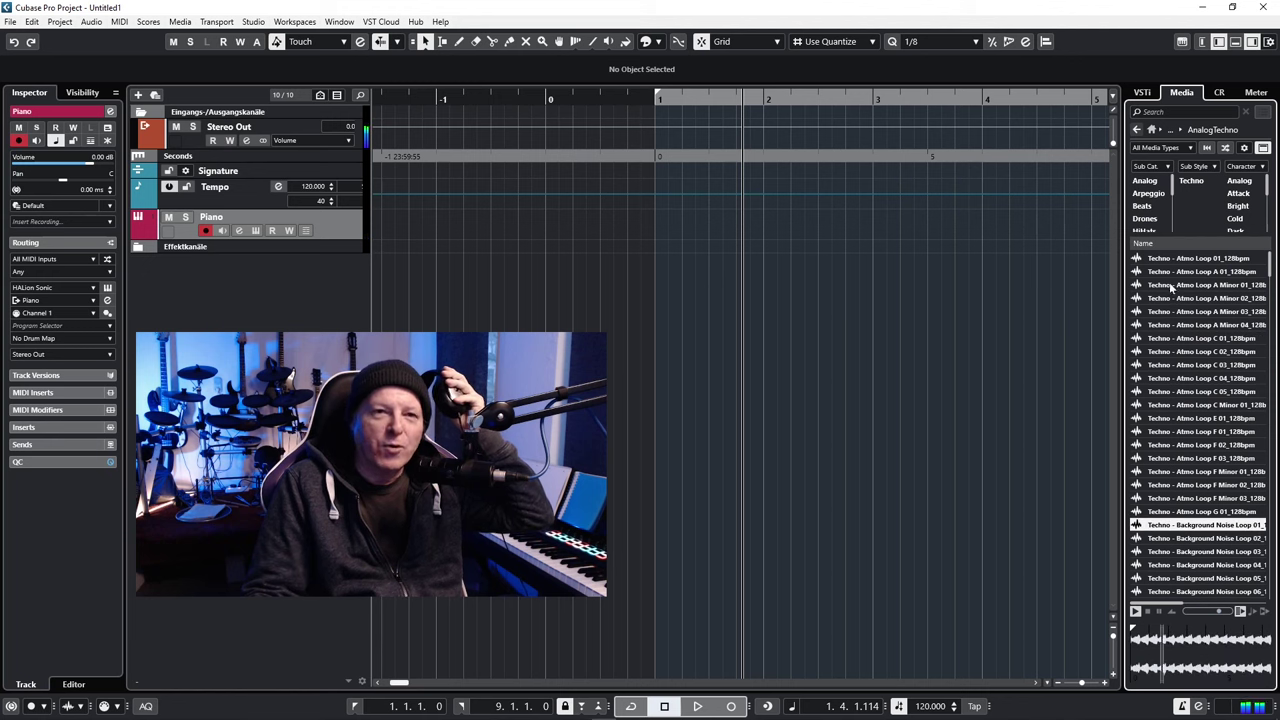
# Preview Blockbuster's Cinema - Ambient Guitar A# 23 and B 41 loops
pyautogui.click(1136, 130)
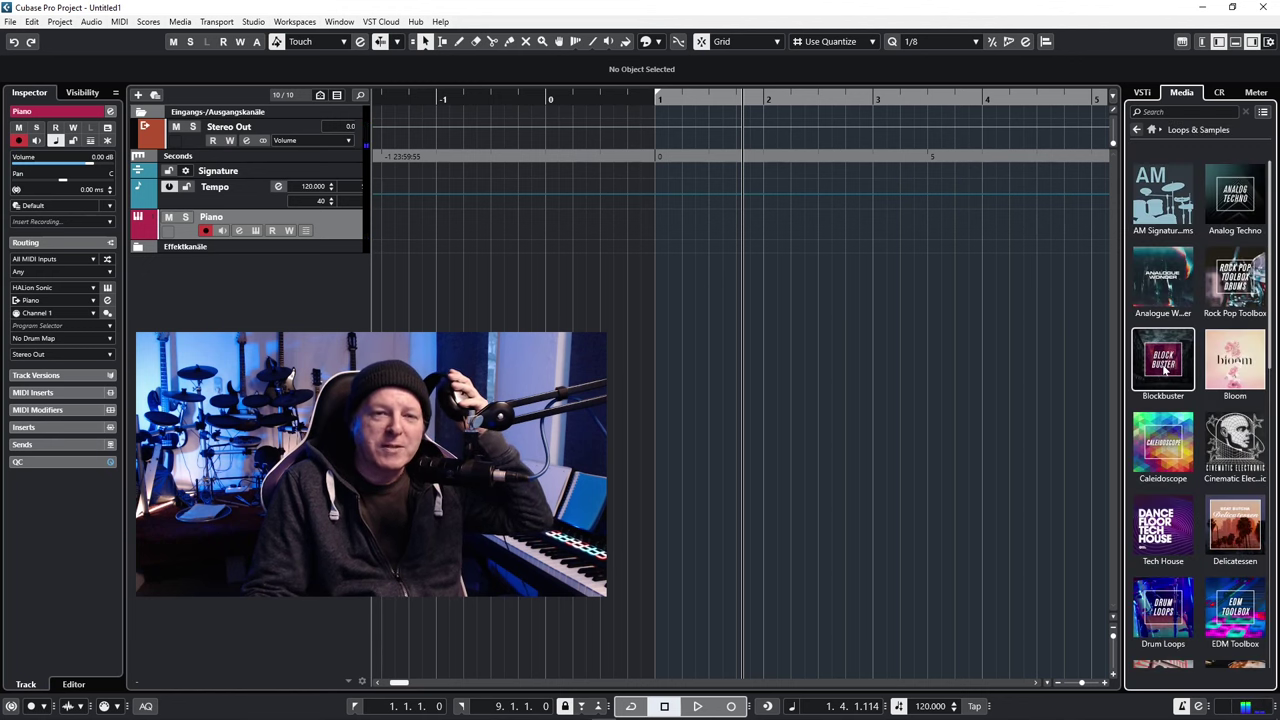
pyautogui.click(1165, 370)
pyautogui.click(1170, 352)
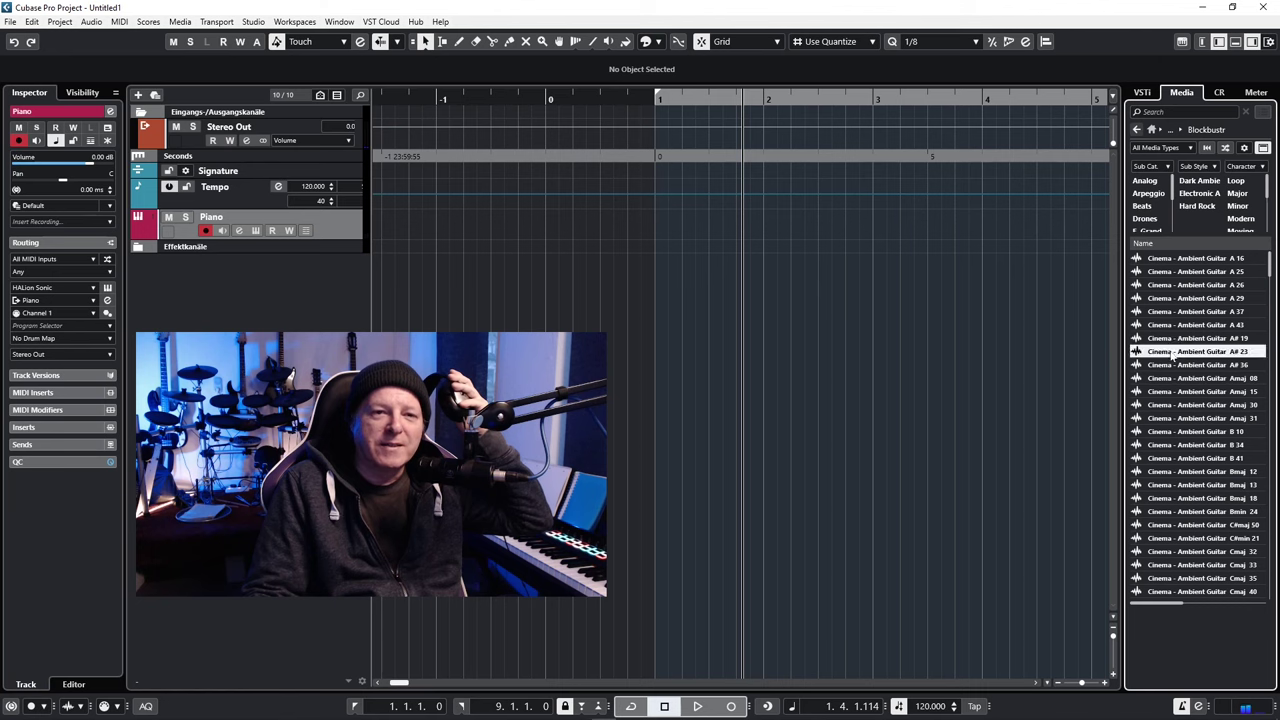
pyautogui.click(1165, 458)
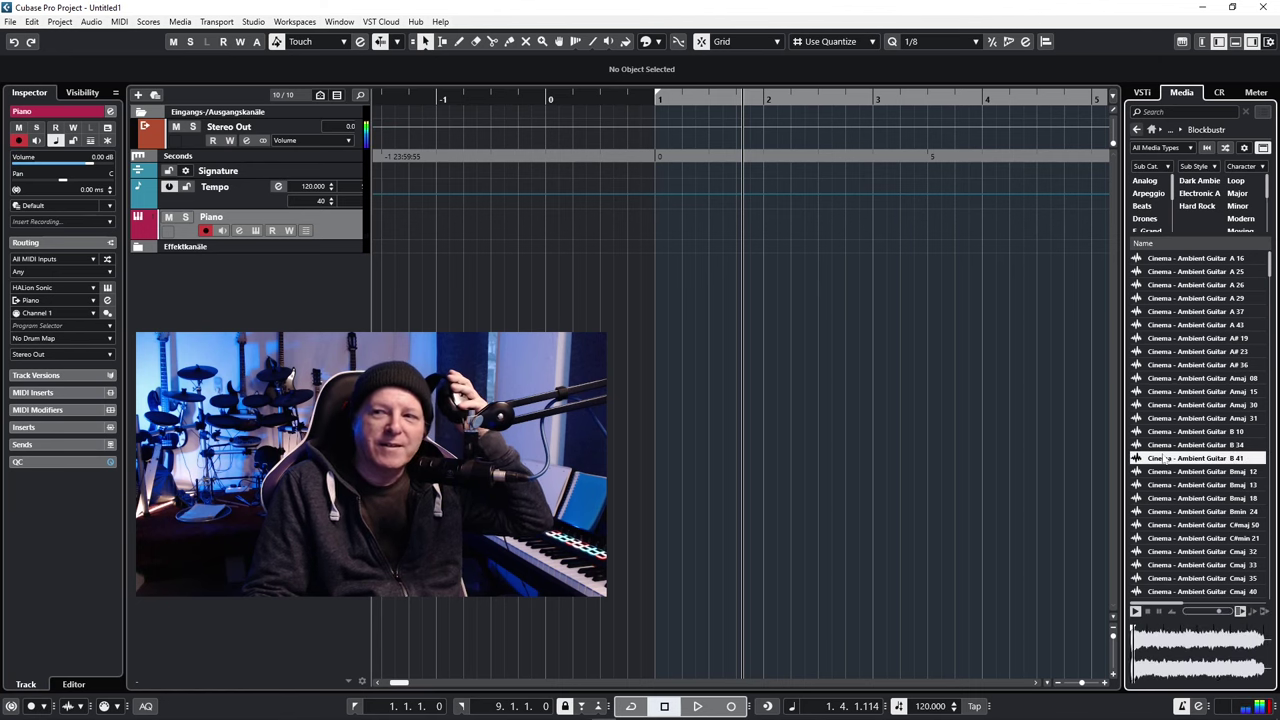